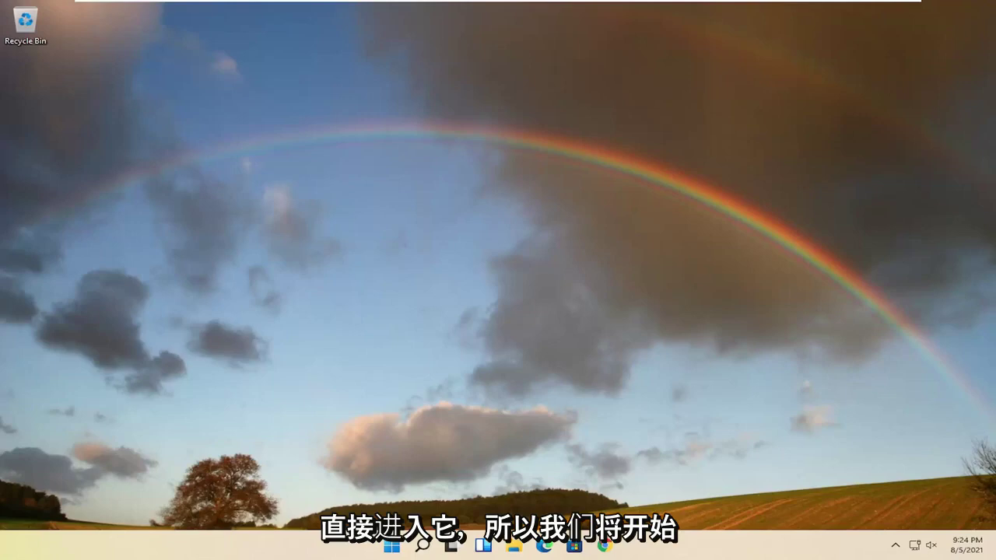
Open Device Manager through a system search and expand the Universal Serial Bus controllers category.
left_click(422, 545)
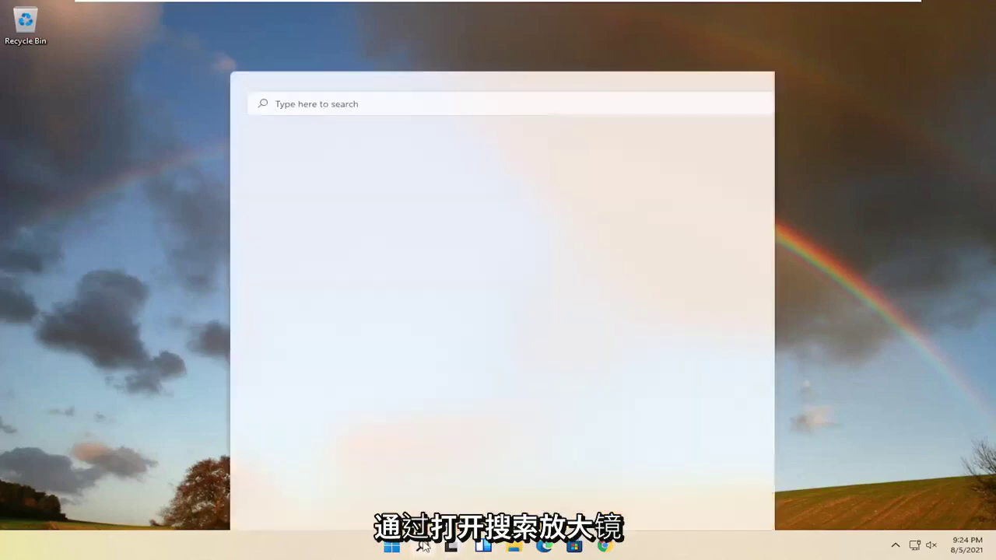
type("dev")
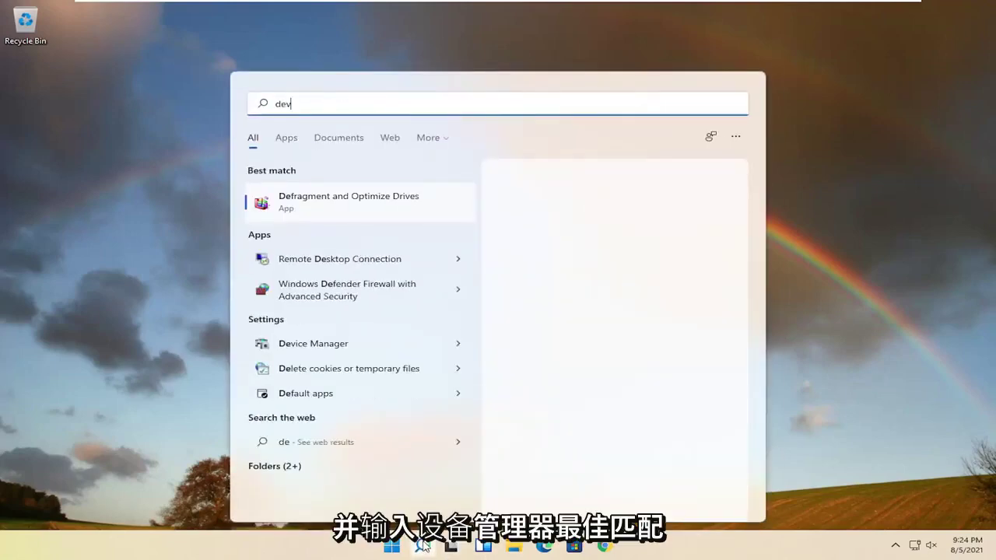
type("ice manager")
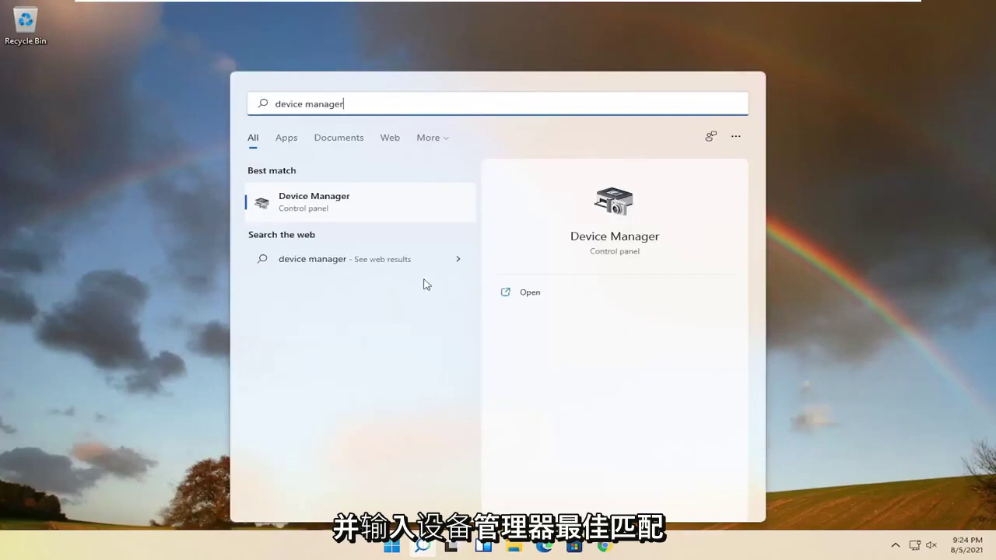
left_click(306, 206)
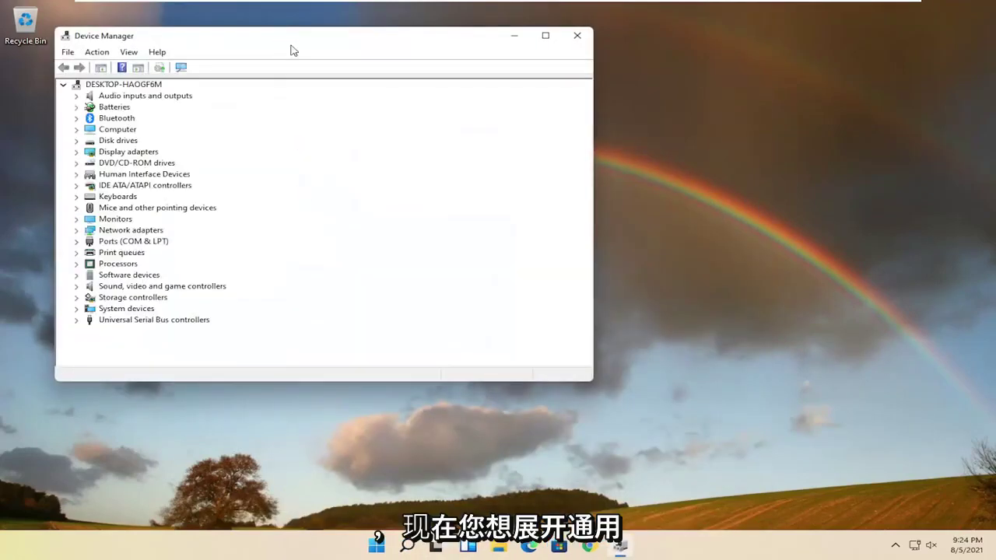
left_click_drag(291, 49, 455, 83)
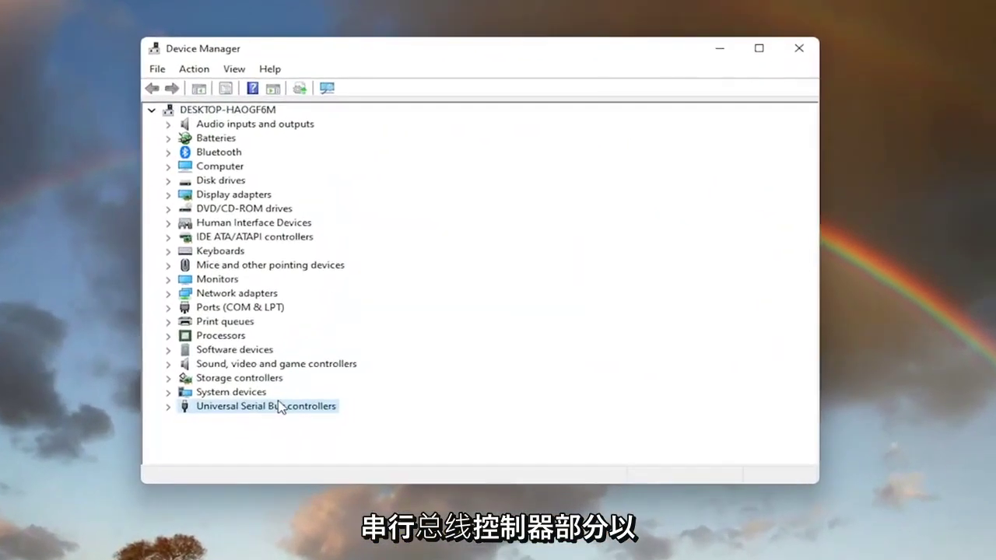
double_click(294, 352)
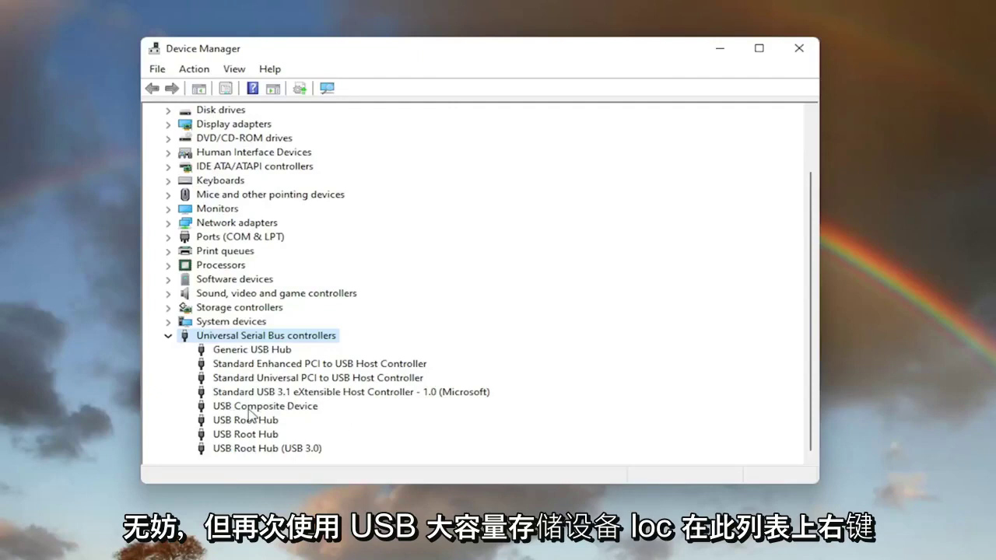
Search automatically for a USB Composite Device driver update, including through Windows Update, and close the update settings.
right_click(250, 409)
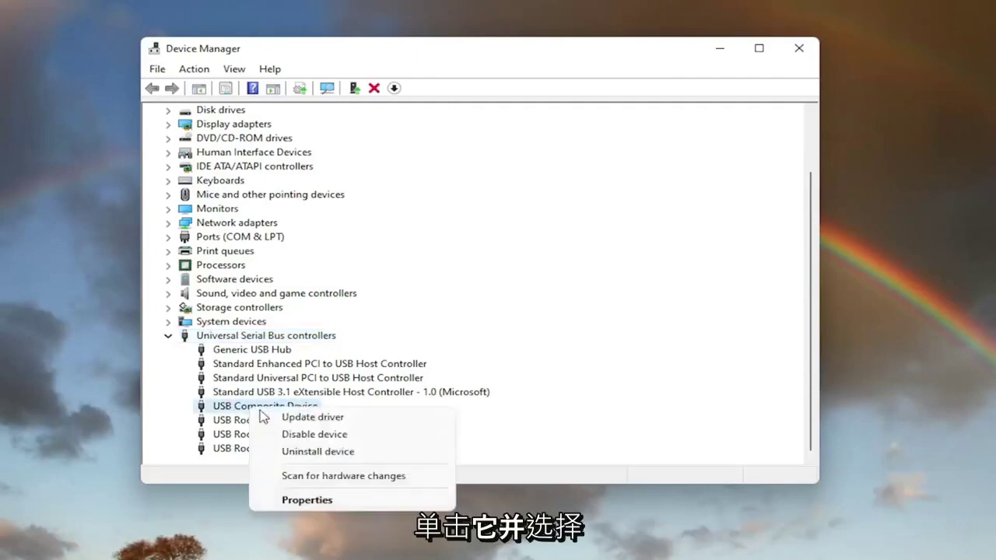
left_click(303, 418)
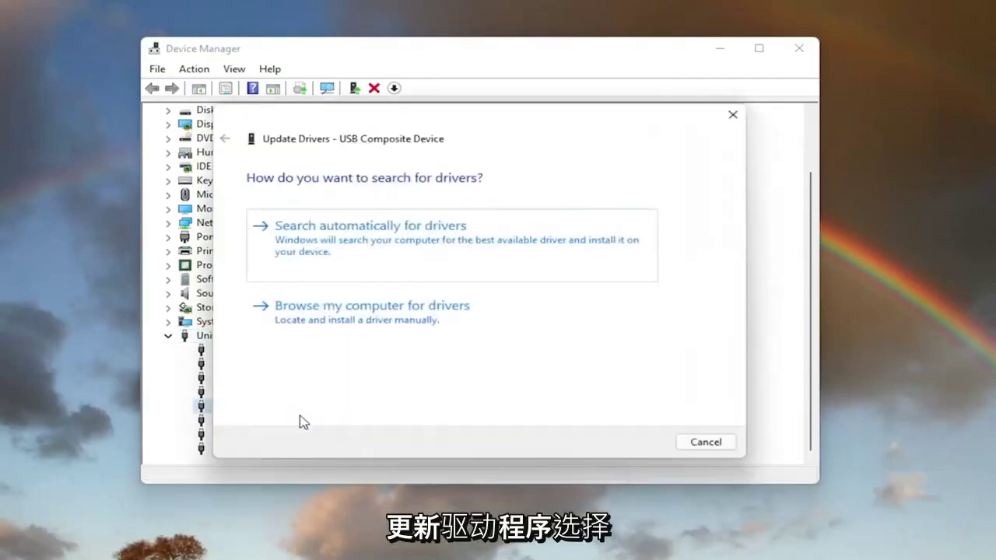
left_click(358, 242)
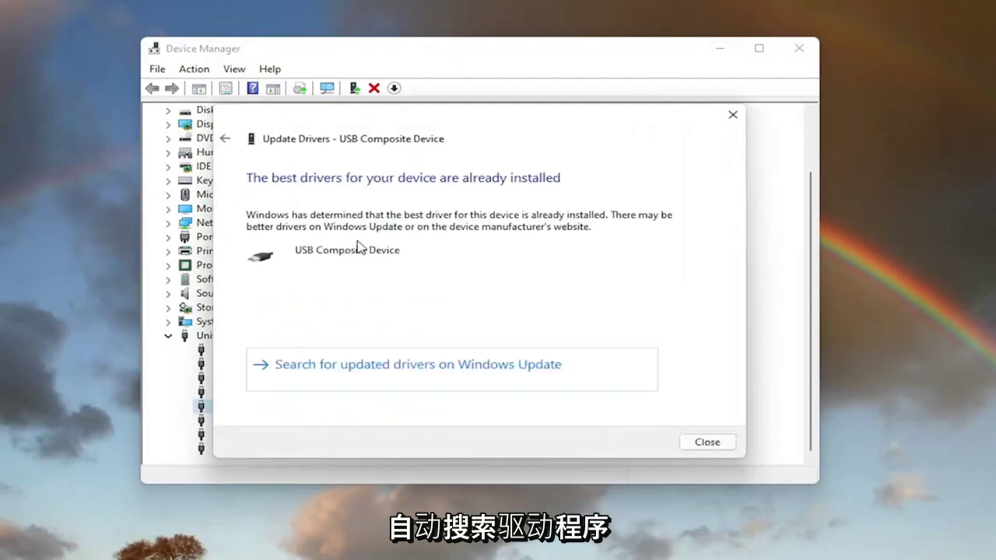
left_click(420, 369)
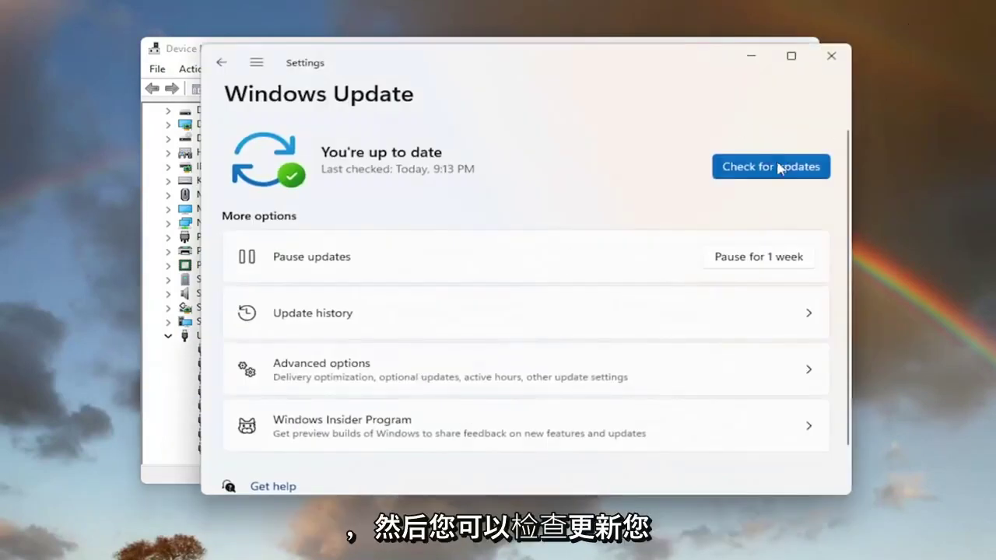
left_click(830, 56)
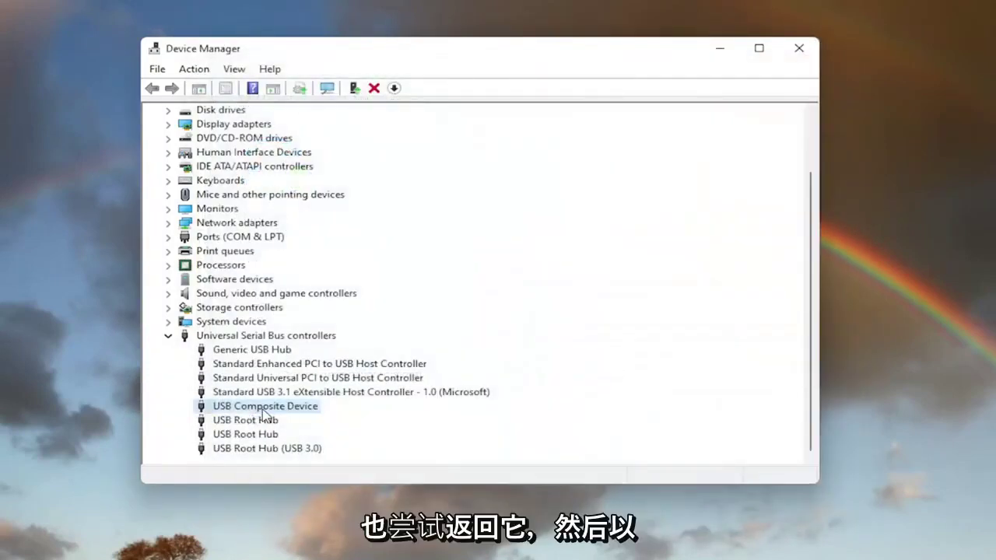
Reinstall the USB Composite Device driver manually, picking the compatible USB Composite Device model from the drivers available on the computer.
double_click(264, 407)
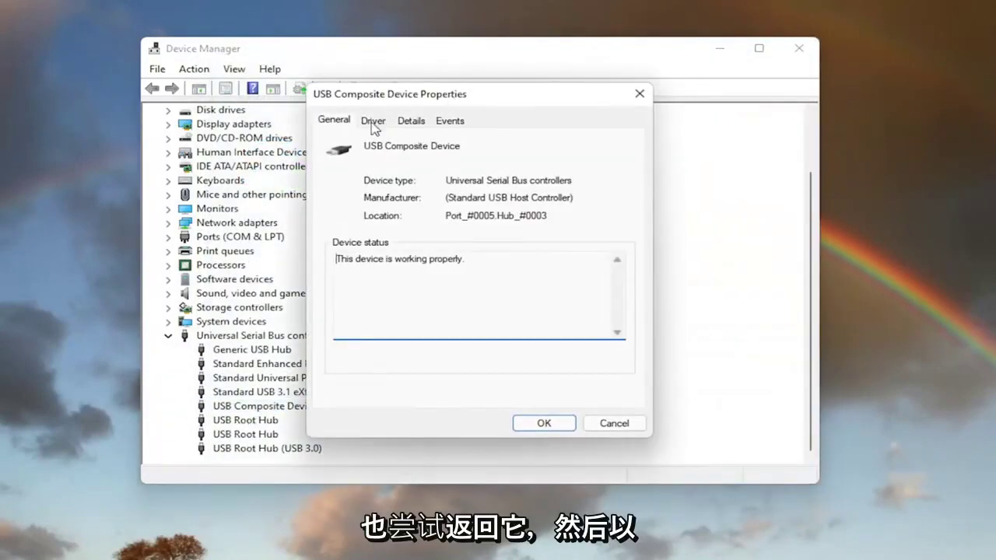
left_click(637, 94)
right_click(257, 408)
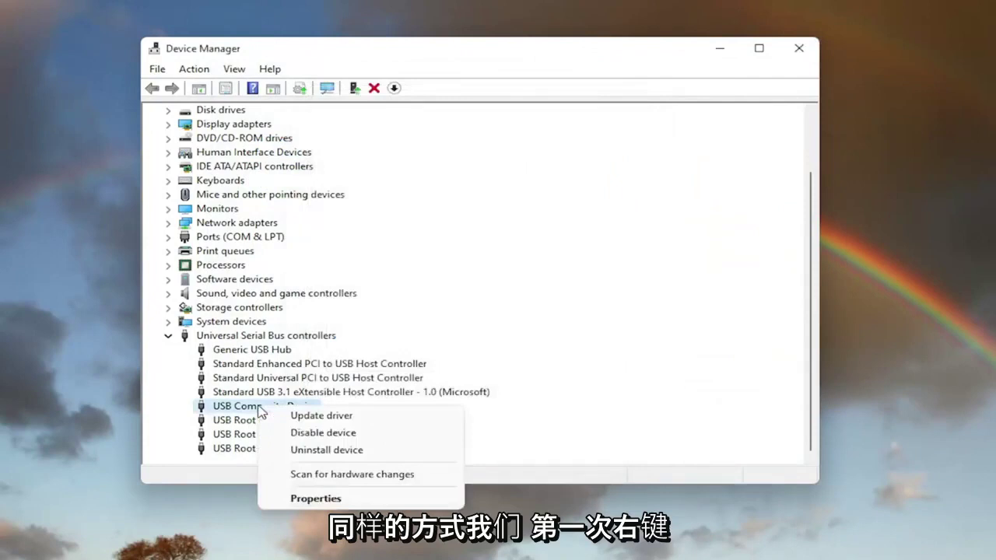
left_click(321, 417)
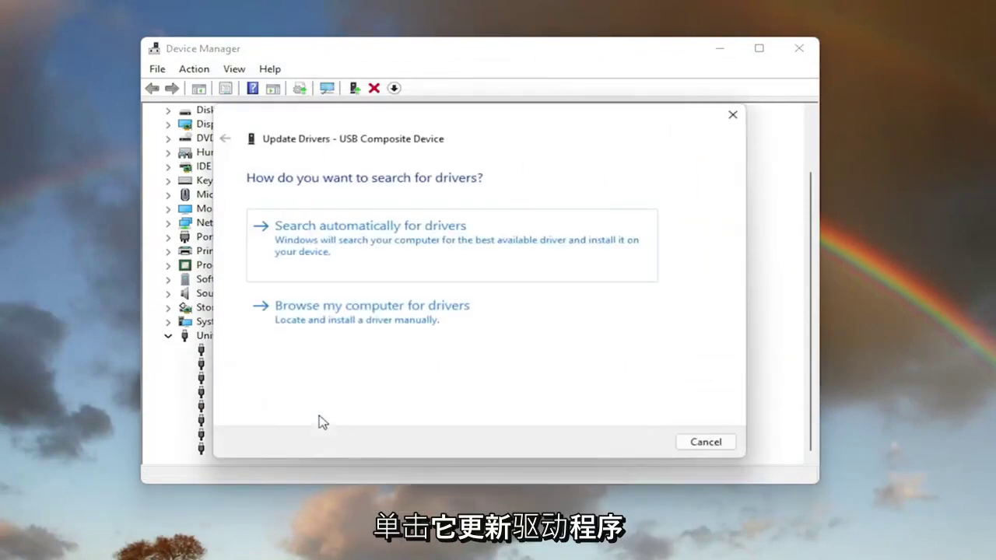
left_click(410, 324)
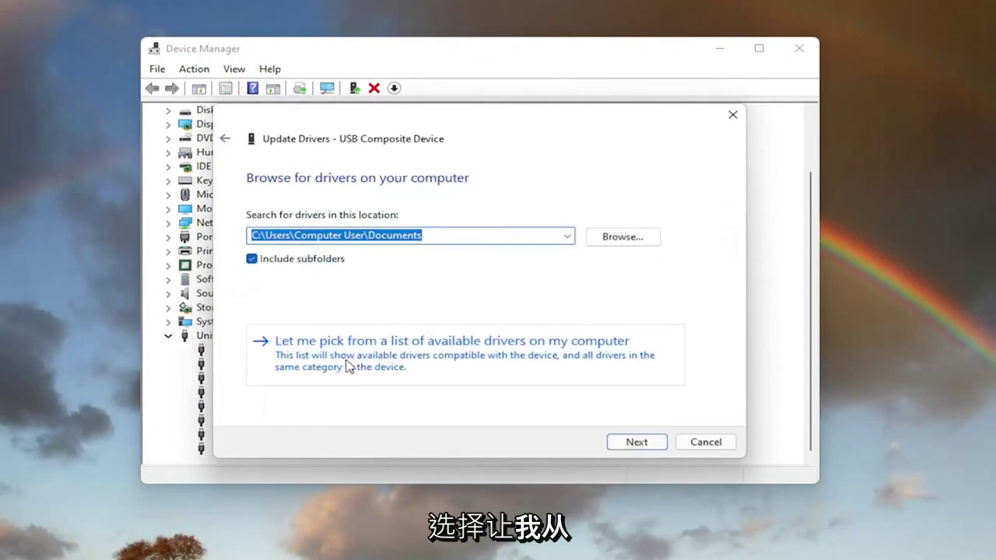
left_click(536, 355)
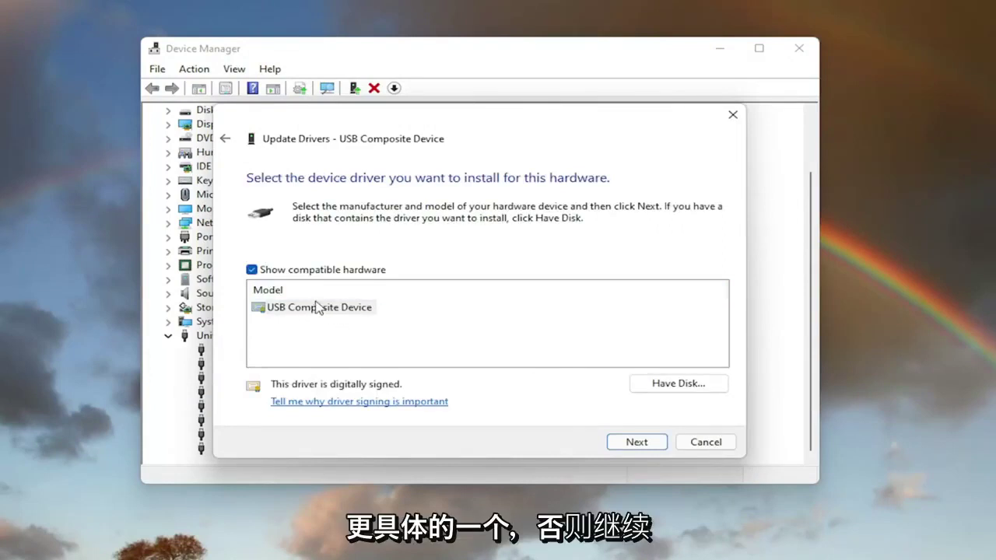
left_click(650, 448)
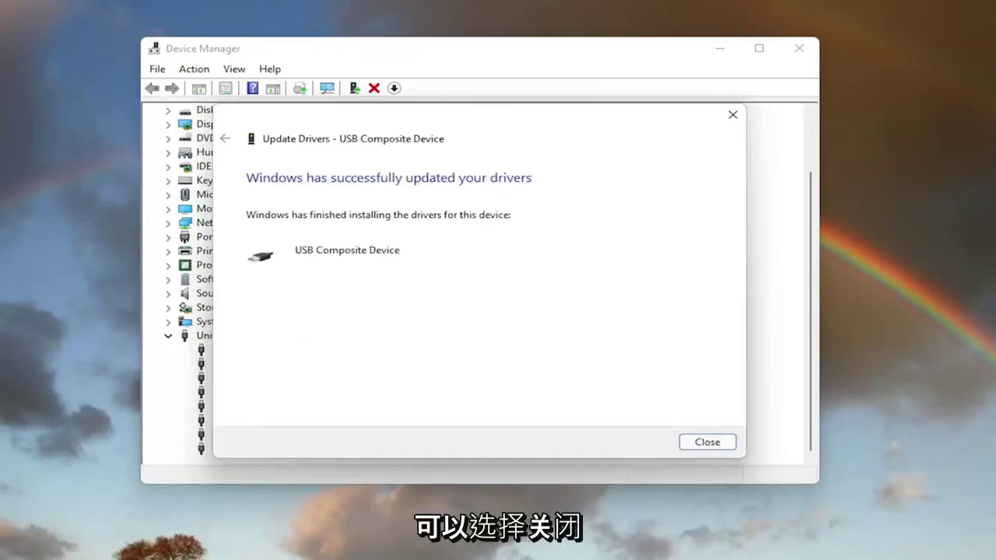
left_click(704, 444)
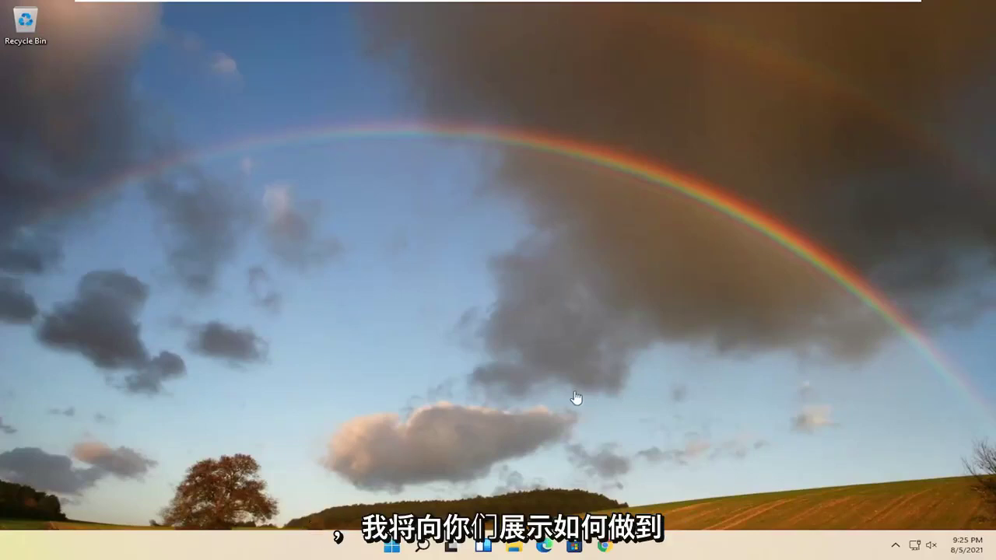
Search for cmd, run Command Prompt as administrator and allow it to make changes to the device.
left_click(422, 546)
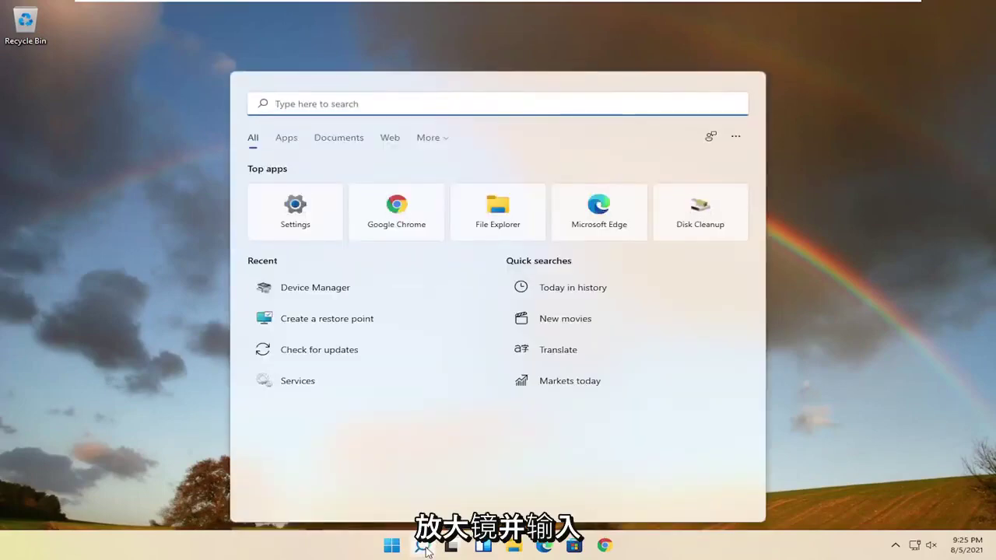
type("cmd")
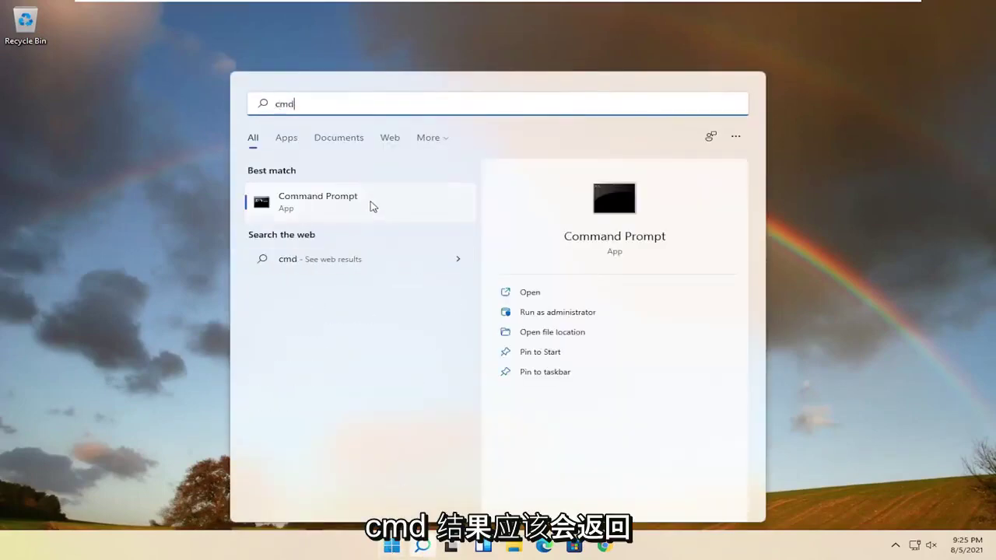
right_click(341, 205)
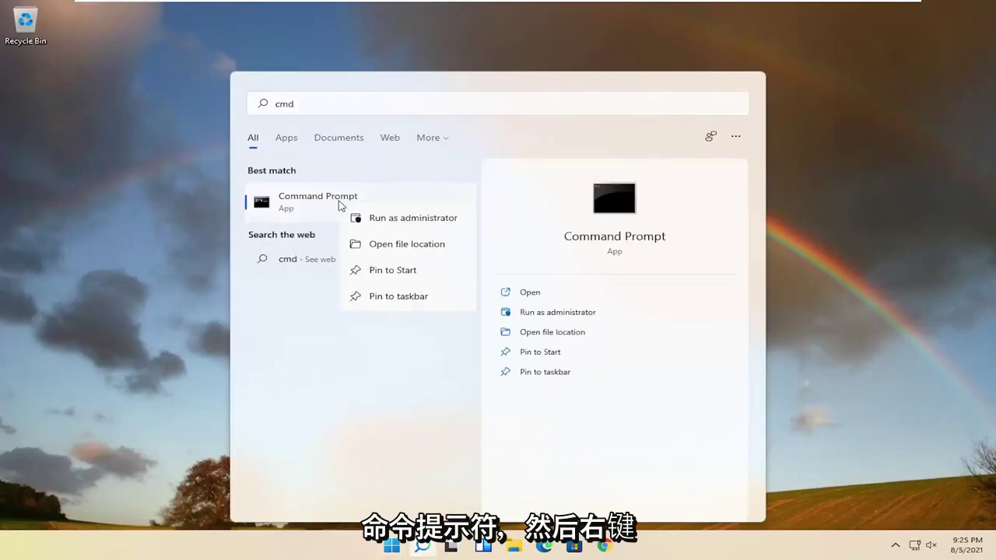
left_click(381, 221)
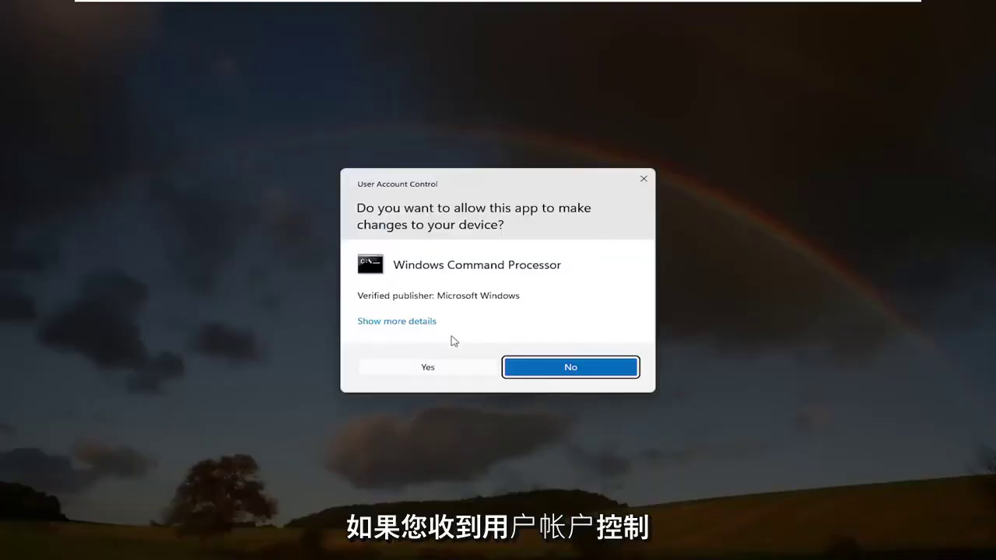
left_click(430, 369)
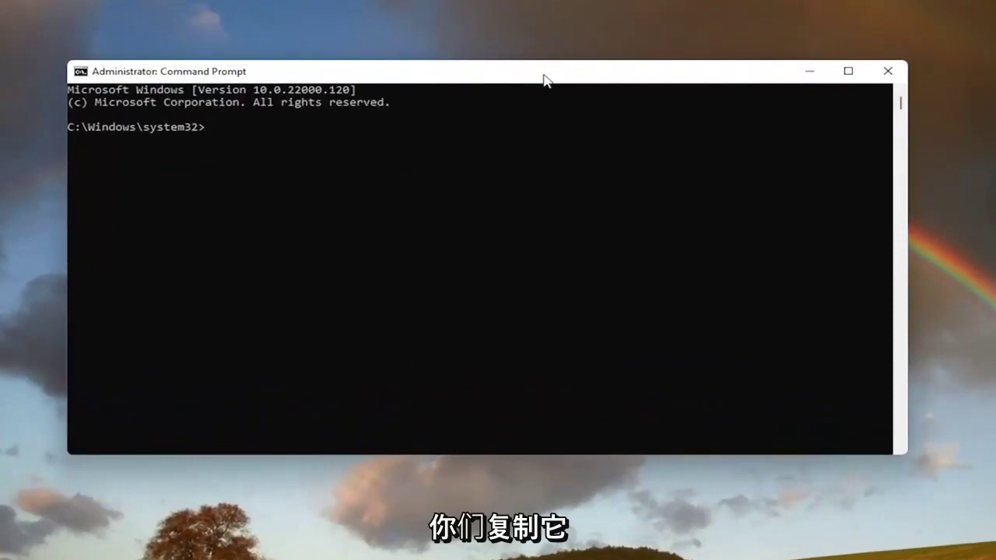
Paste and run the copied msdt.exe -id command to launch the Hardware and Devices troubleshooter, and minimize the Command Prompt.
right_click(484, 73)
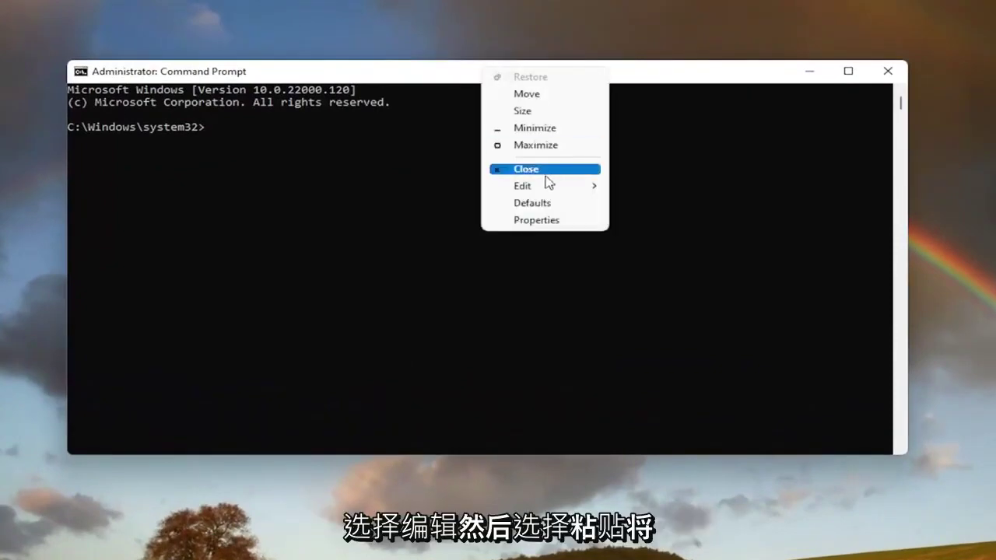
mouse_move(542, 187)
left_click(648, 220)
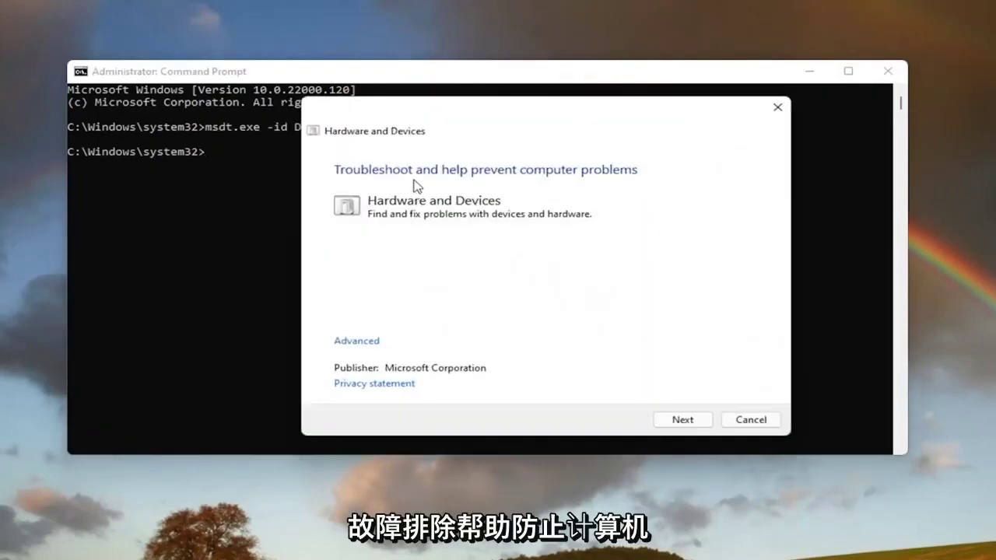
left_click(808, 71)
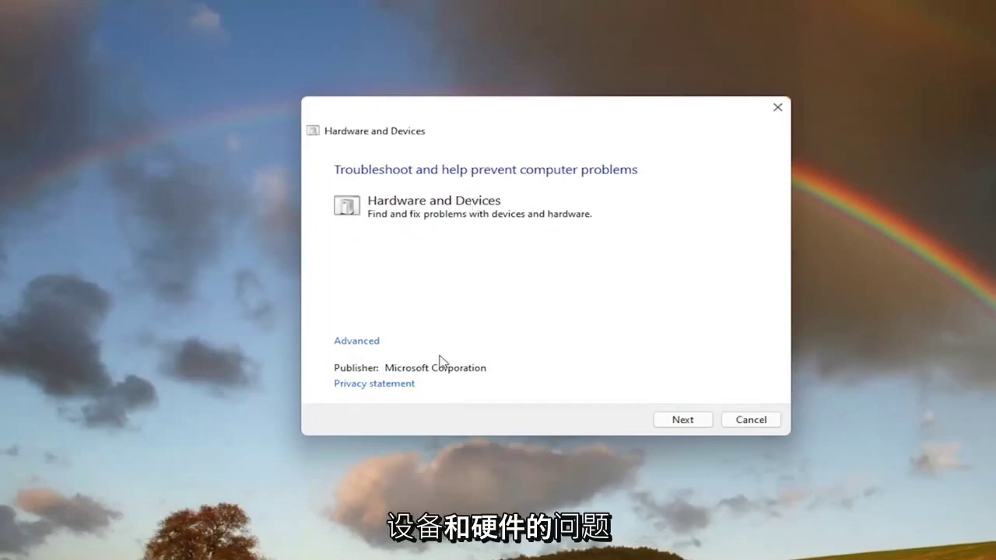
Run the Hardware and Devices troubleshooter with automatic repairs, enabling automatic checks for the newest drivers on Windows Update, and close it.
left_click(363, 342)
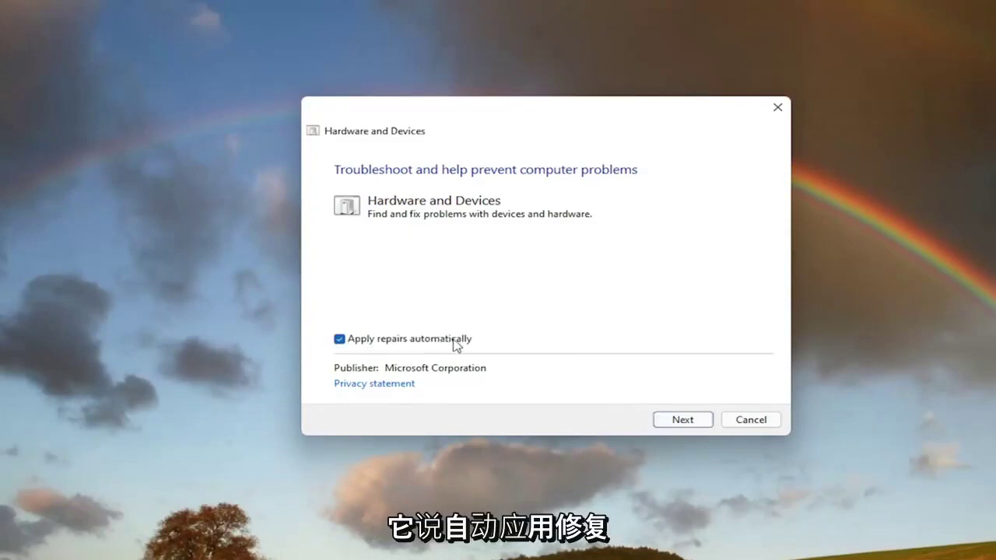
left_click(682, 420)
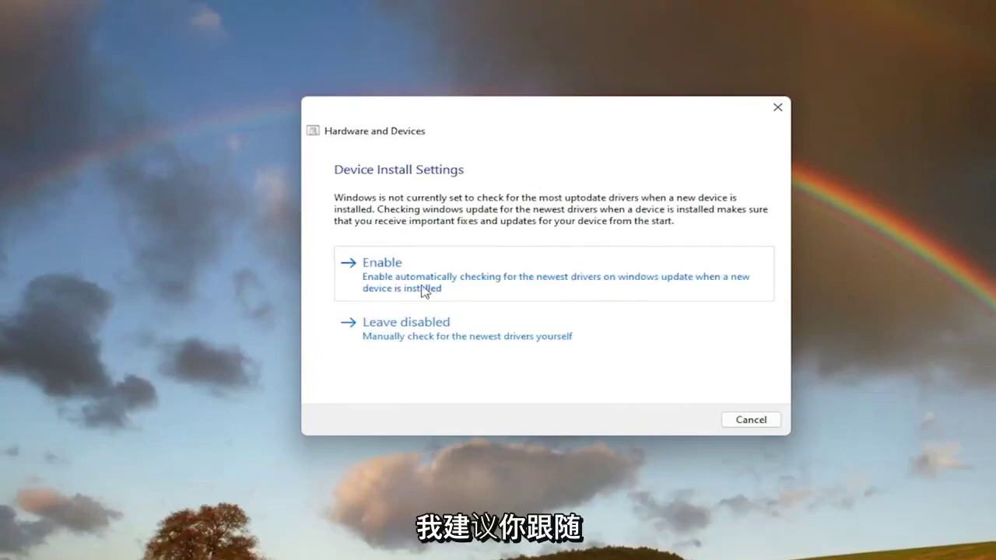
left_click(469, 281)
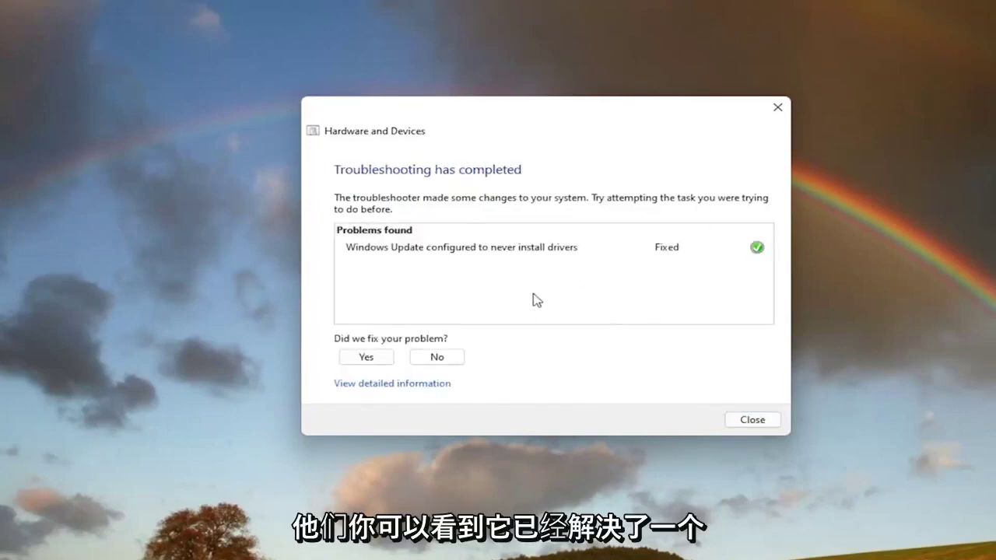
left_click(752, 421)
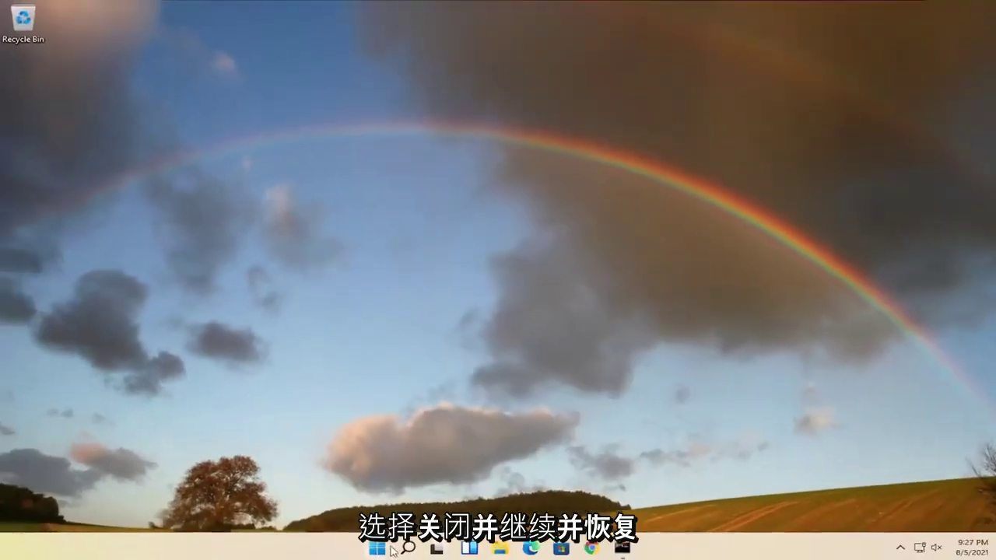
Restart the computer.
right_click(376, 546)
mouse_move(395, 504)
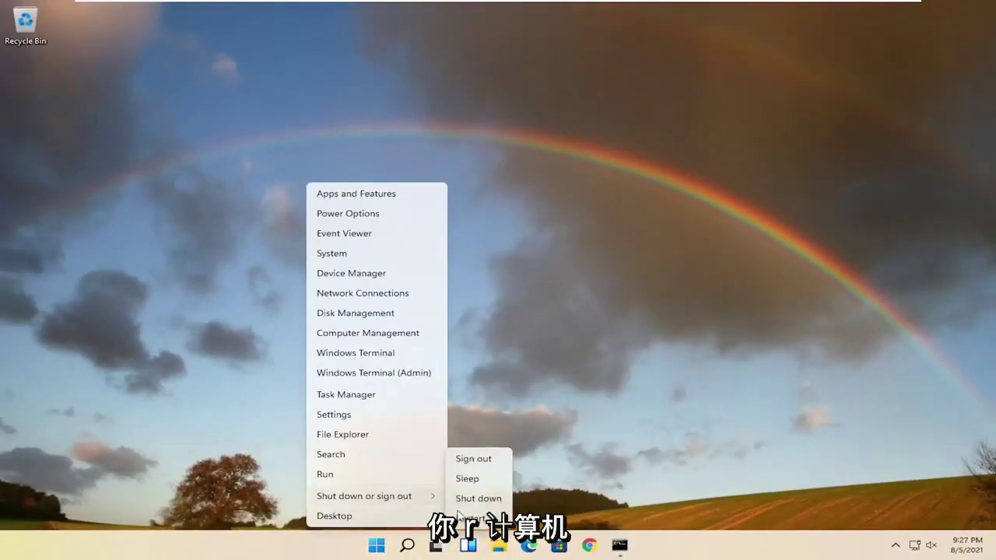